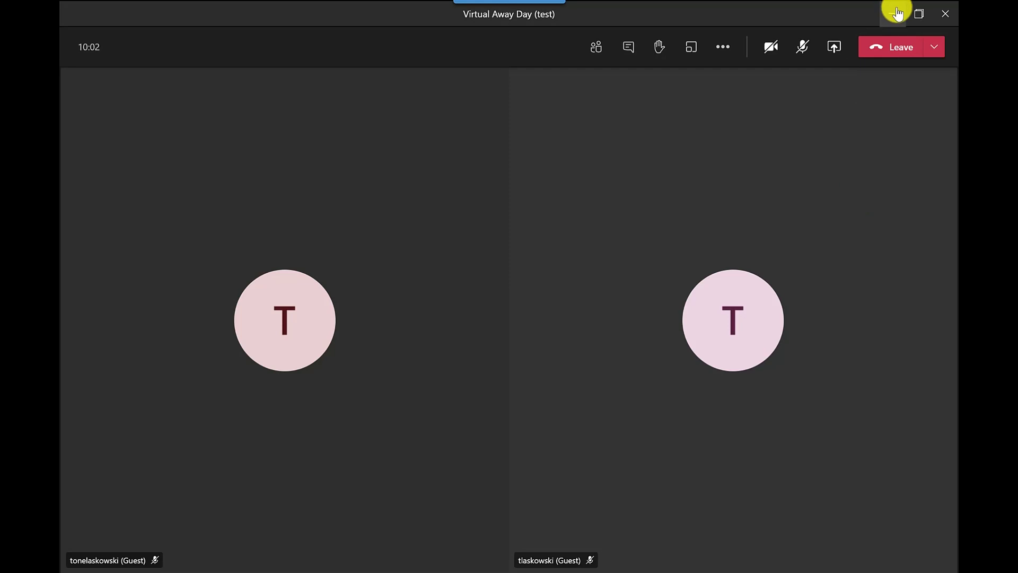
- Leave the meeting running in the background and open the account's application settings
left_click(897, 13)
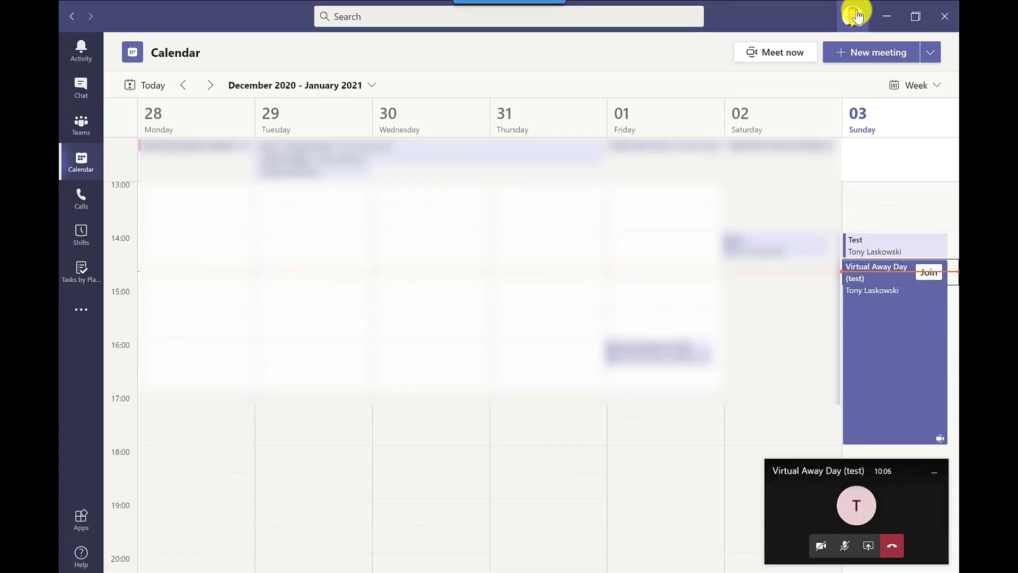
left_click(853, 16)
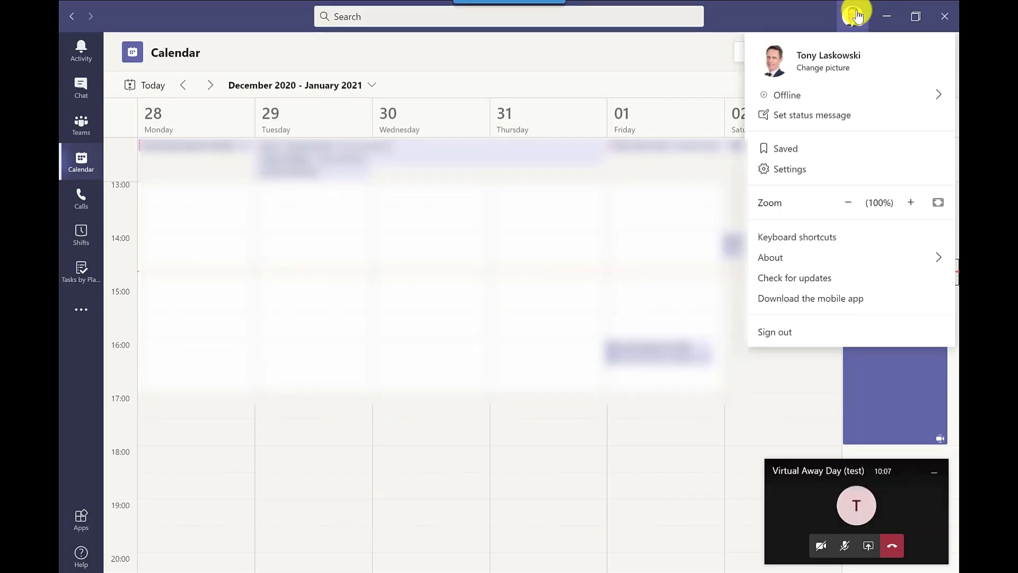
left_click(809, 182)
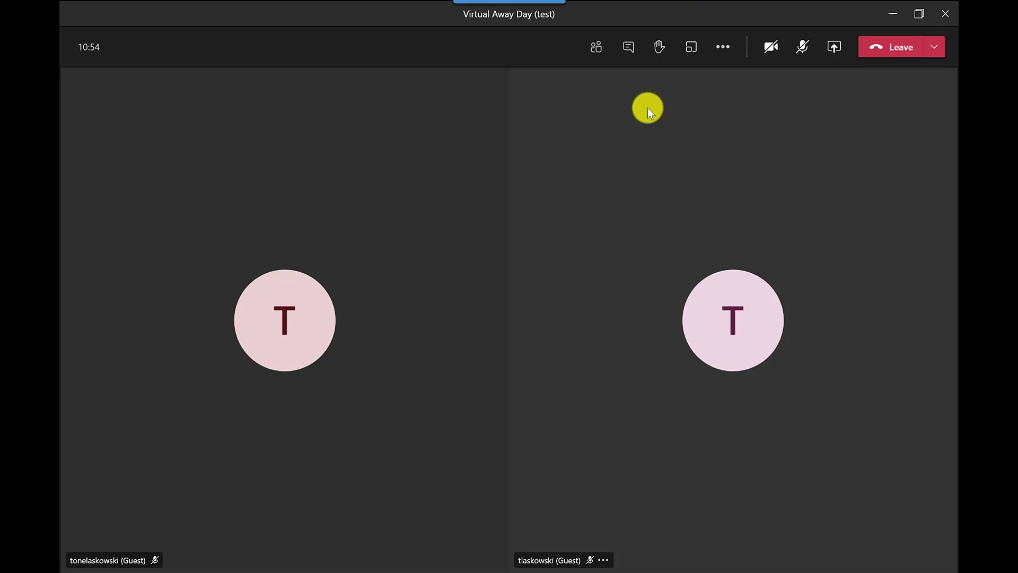
- Show the meeting participants, then create 2 breakout rooms with participants assigned automatically
left_click(596, 48)
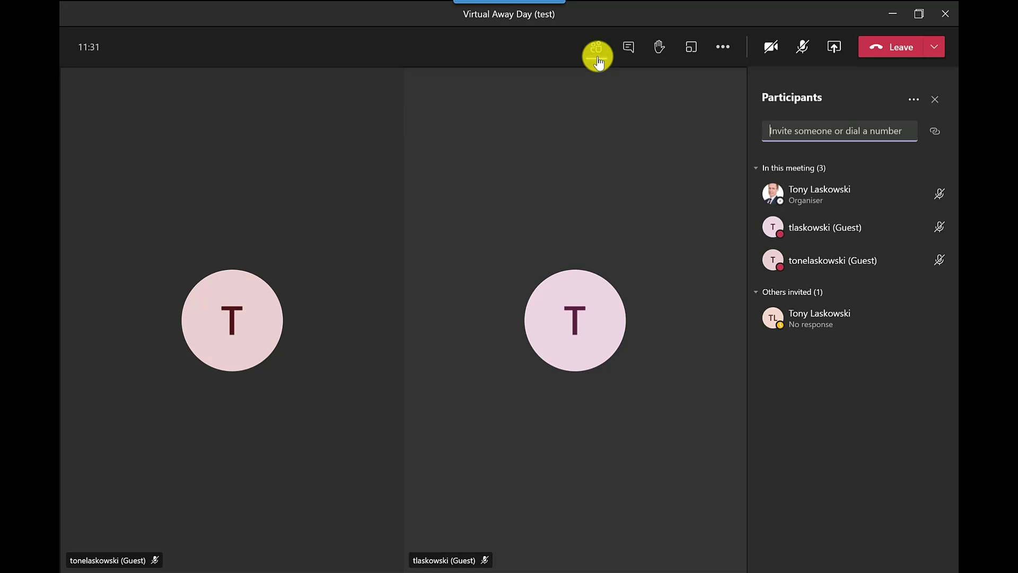
left_click(690, 55)
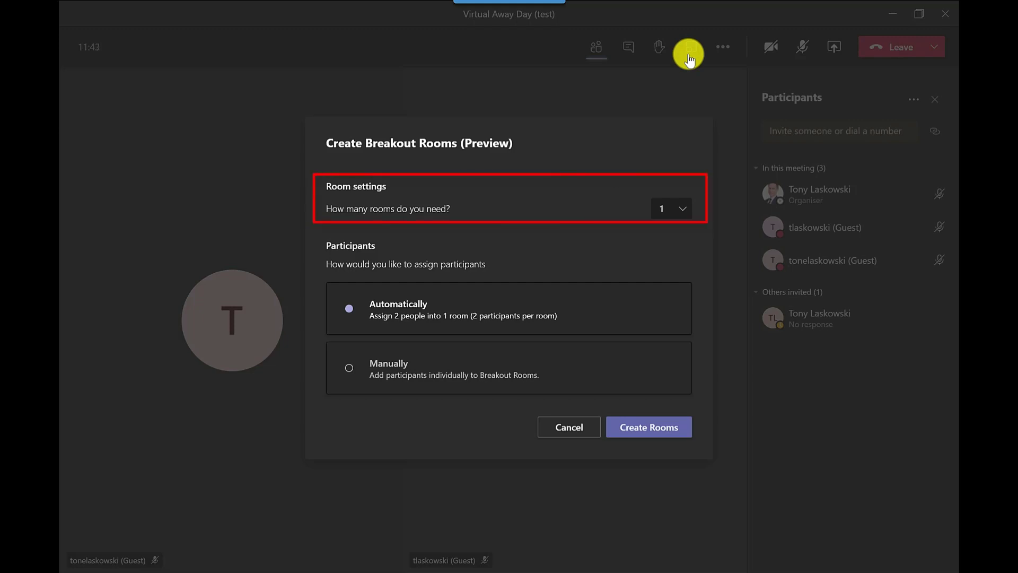
left_click(684, 210)
left_click_drag(688, 235, 702, 409)
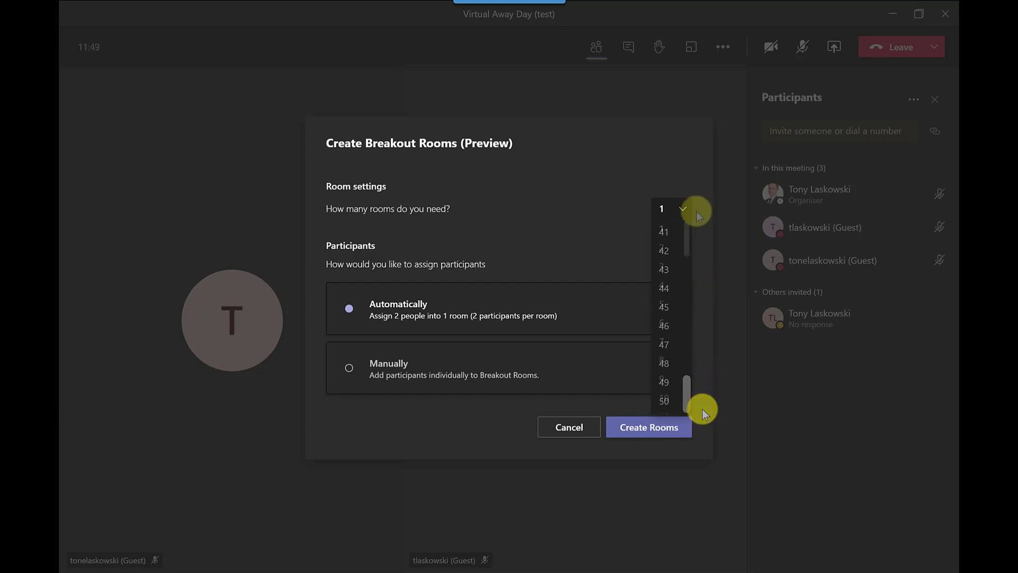
scroll(679, 228, "up", 15)
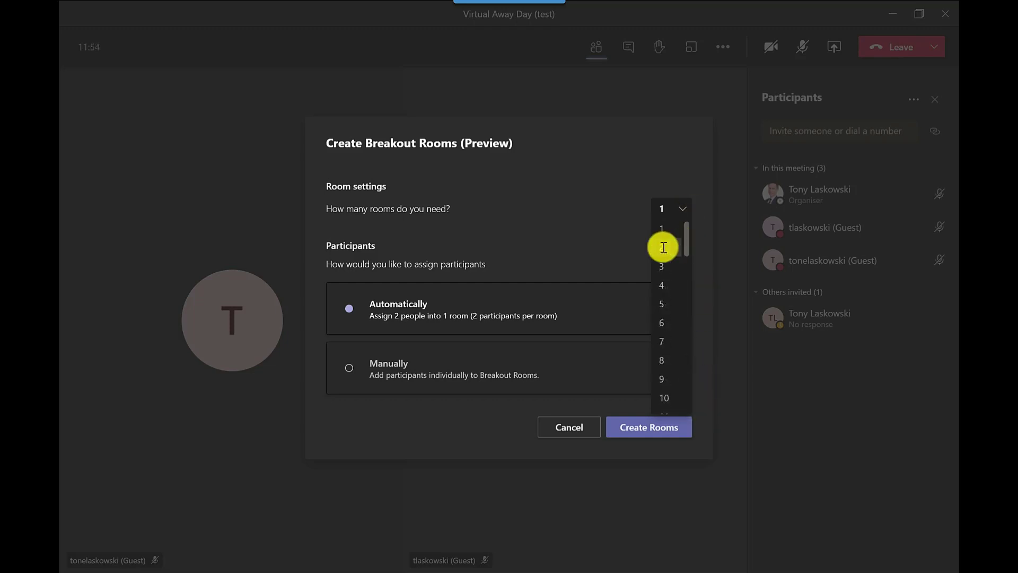
left_click(663, 247)
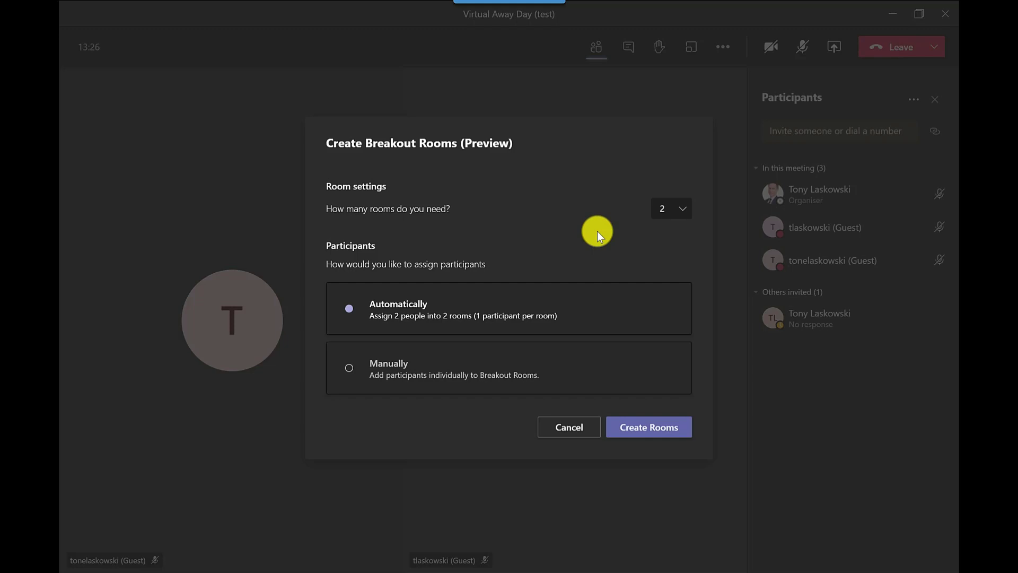
left_click(657, 426)
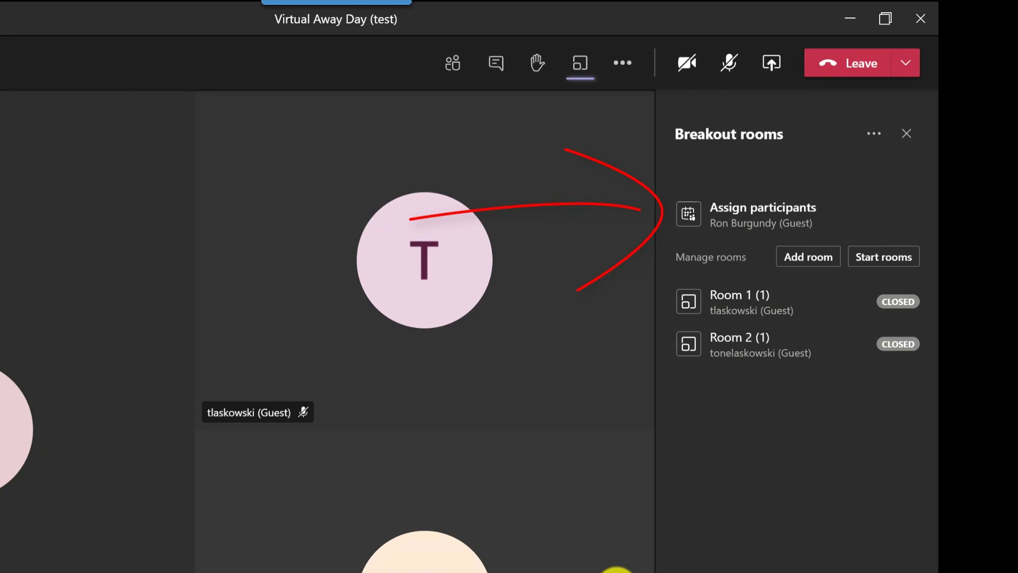
- Assign the one unassigned guest to Room 2
left_click(675, 228)
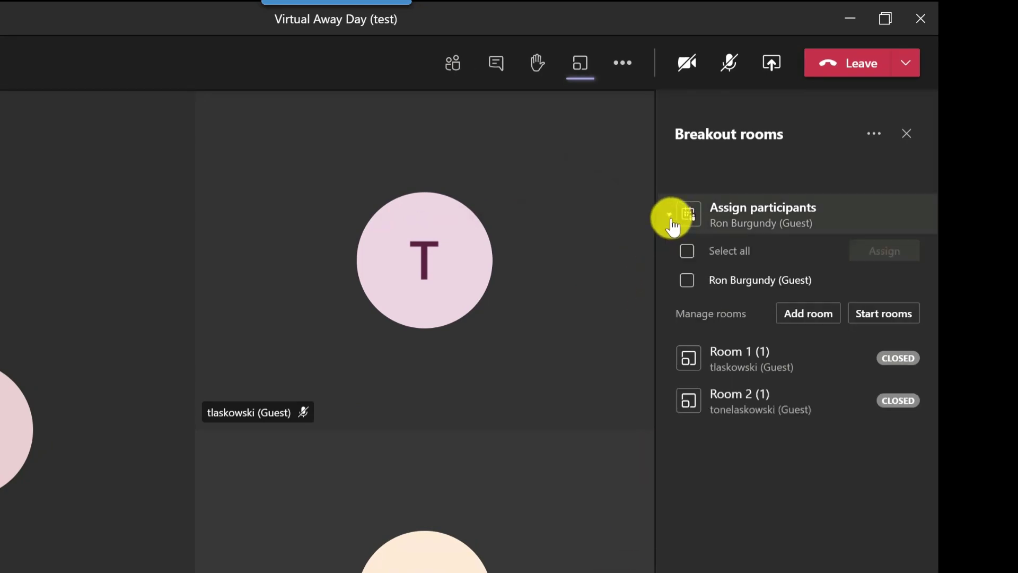
left_click(688, 281)
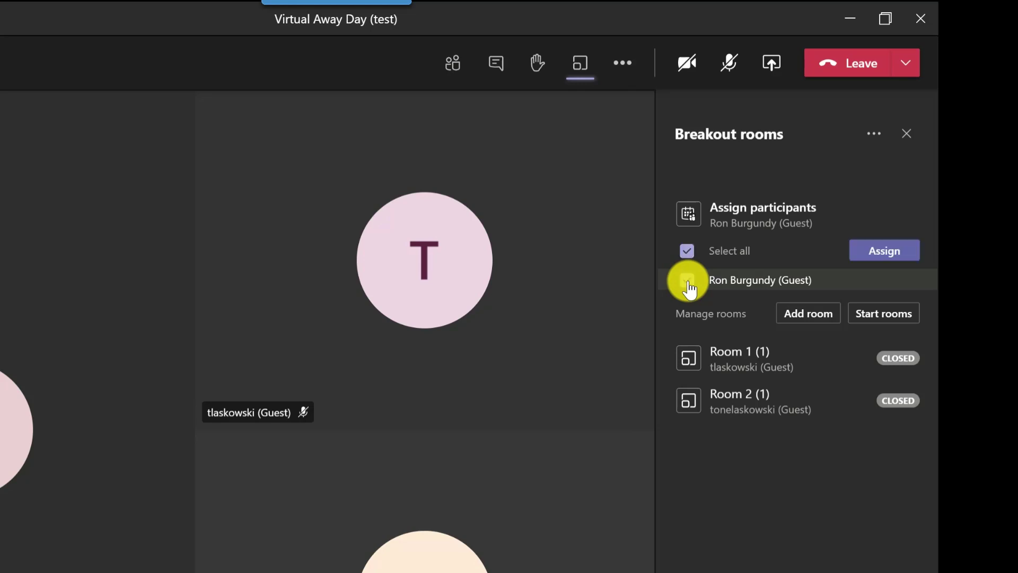
left_click(910, 260)
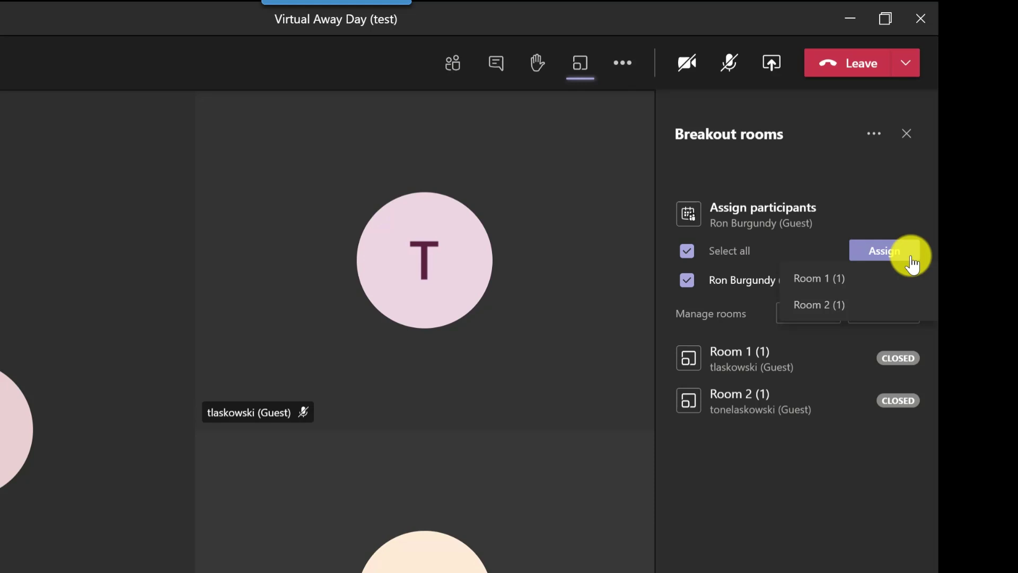
left_click(809, 306)
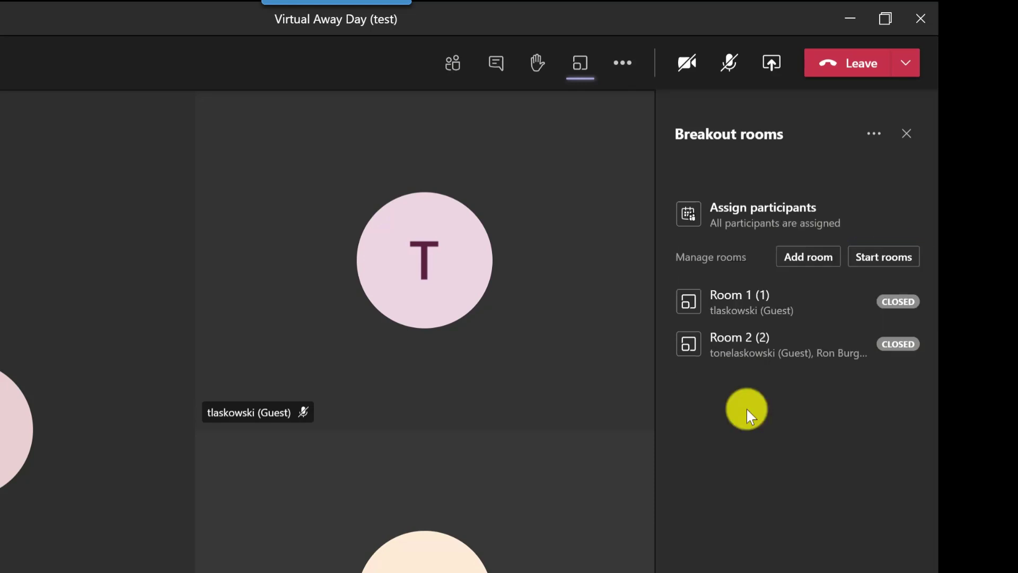
- Add another breakout room and move the second guest listed in Room 2 to Room 1
left_click(806, 265)
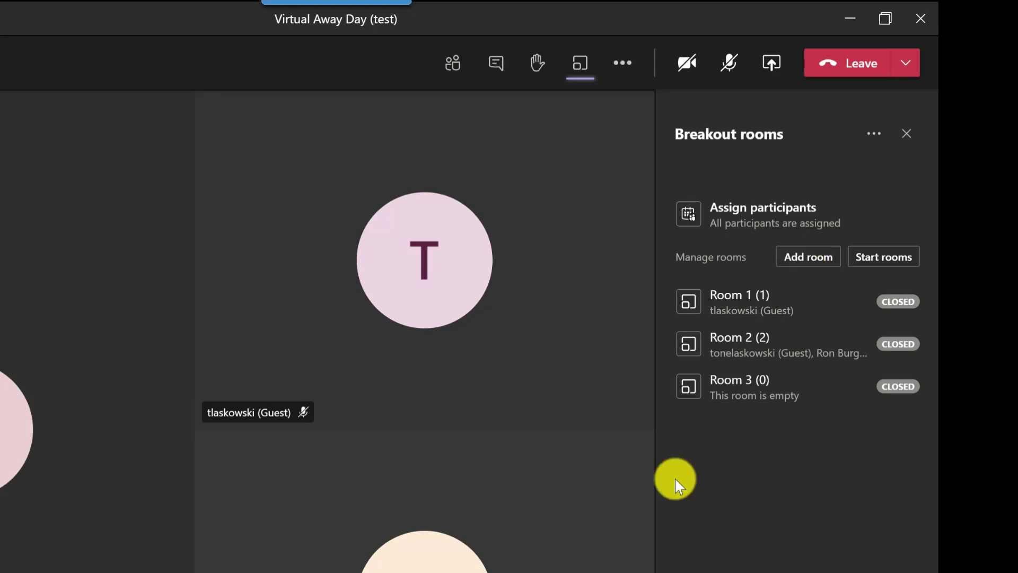
left_click(669, 353)
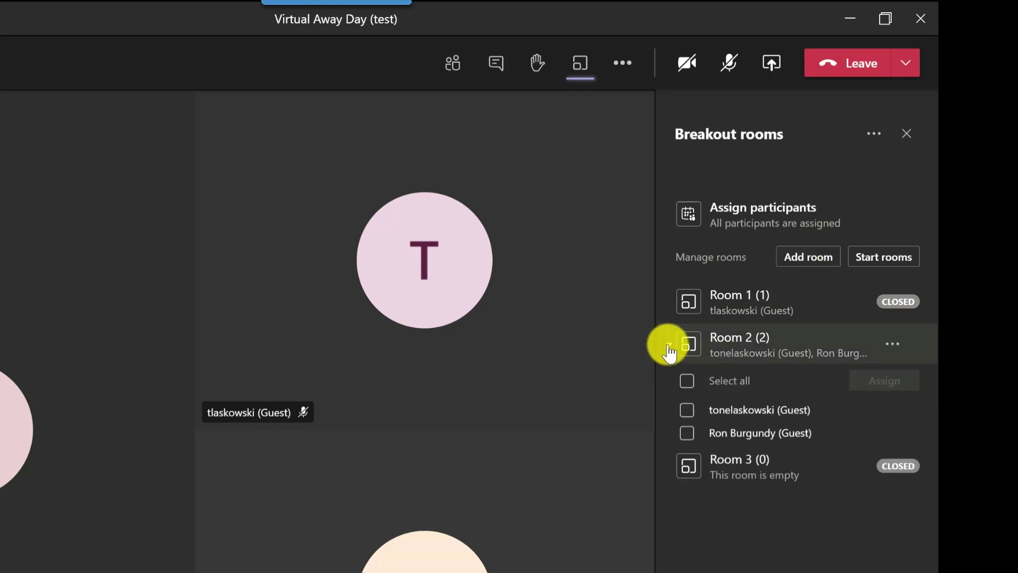
left_click(687, 433)
left_click(906, 382)
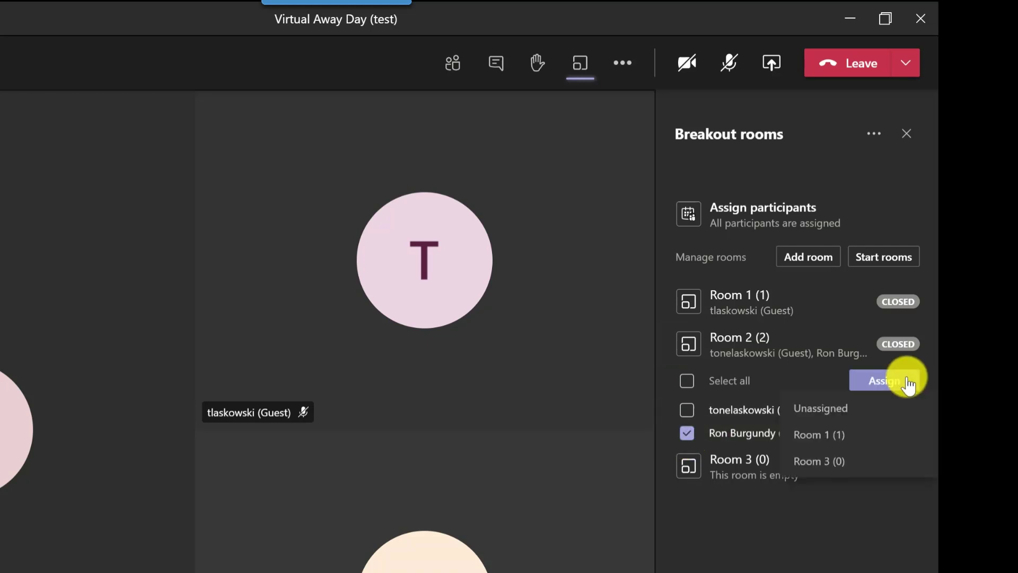
left_click(834, 440)
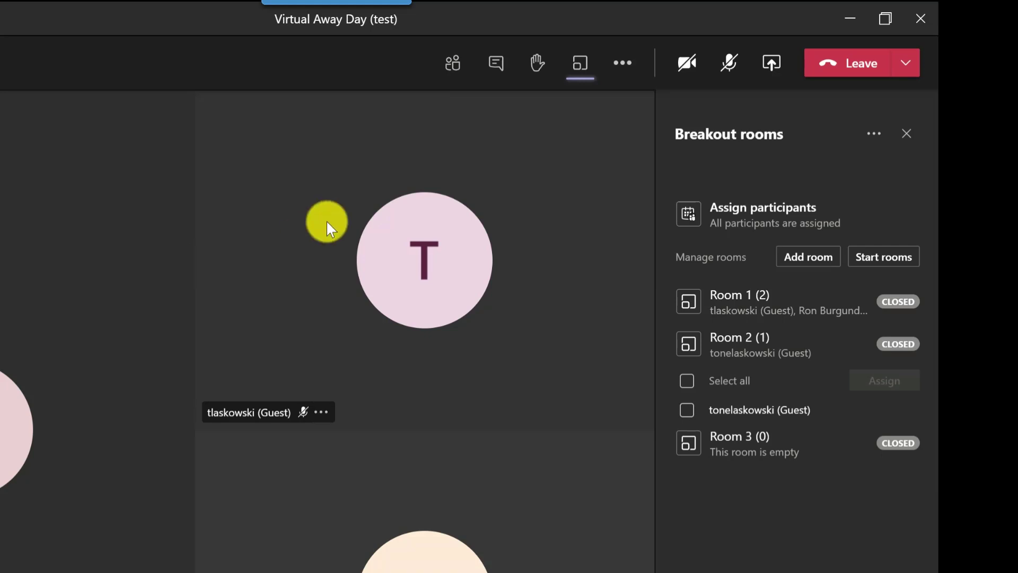
- Enable letting people go back to the main meeting in the rooms settings, and start the breakout rooms
left_click(875, 139)
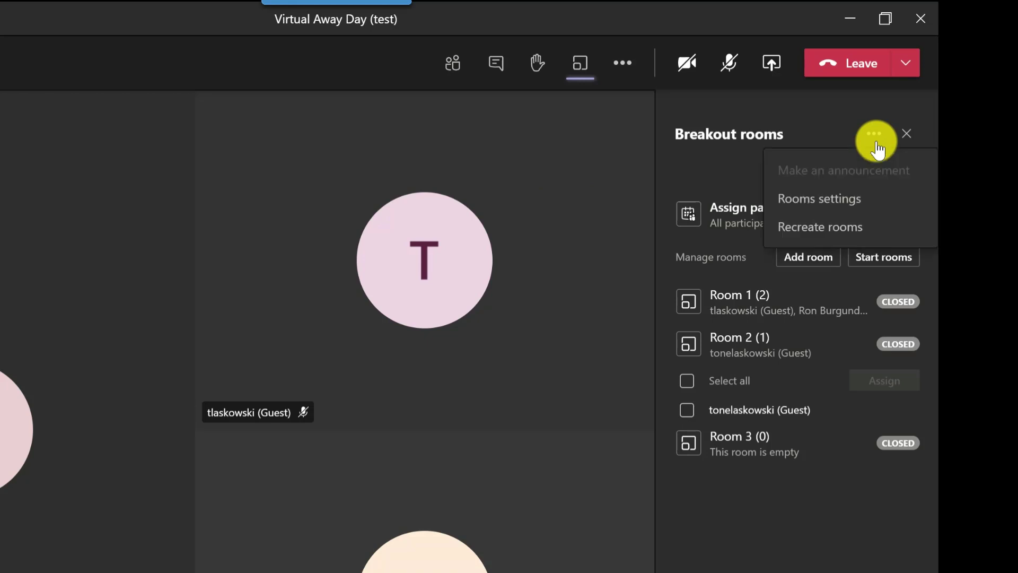
left_click(868, 213)
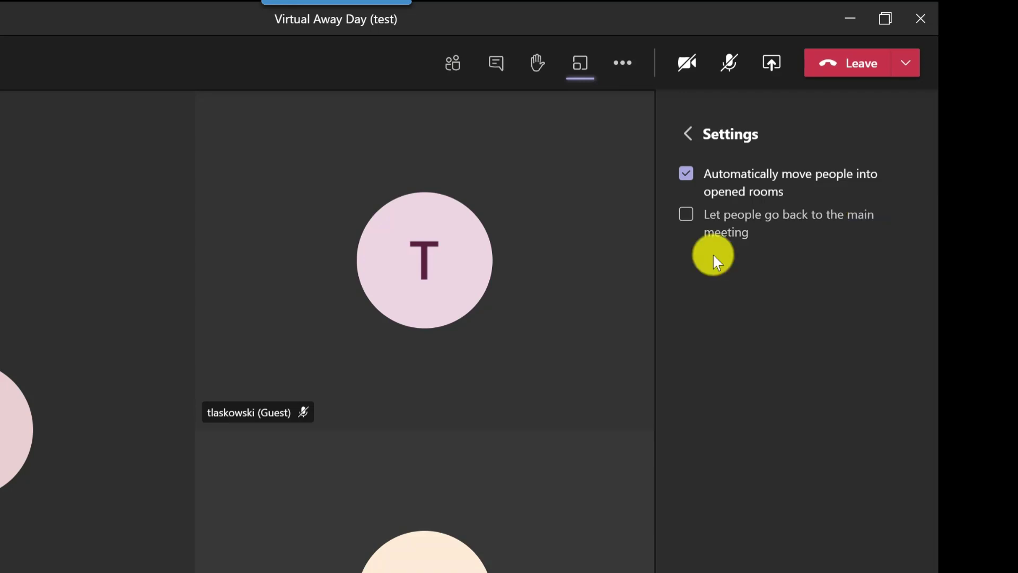
left_click(686, 214)
left_click(688, 134)
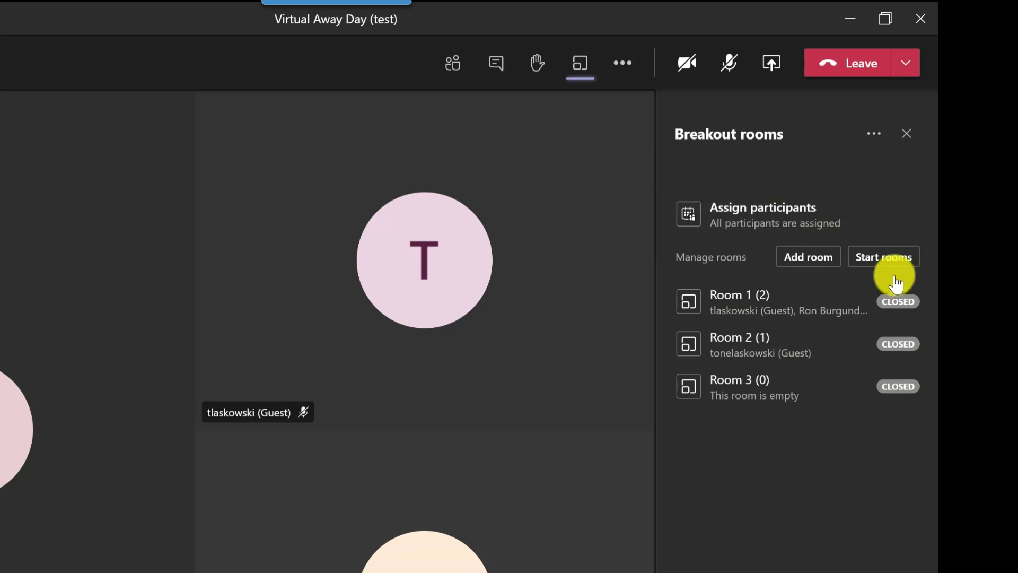
left_click(895, 260)
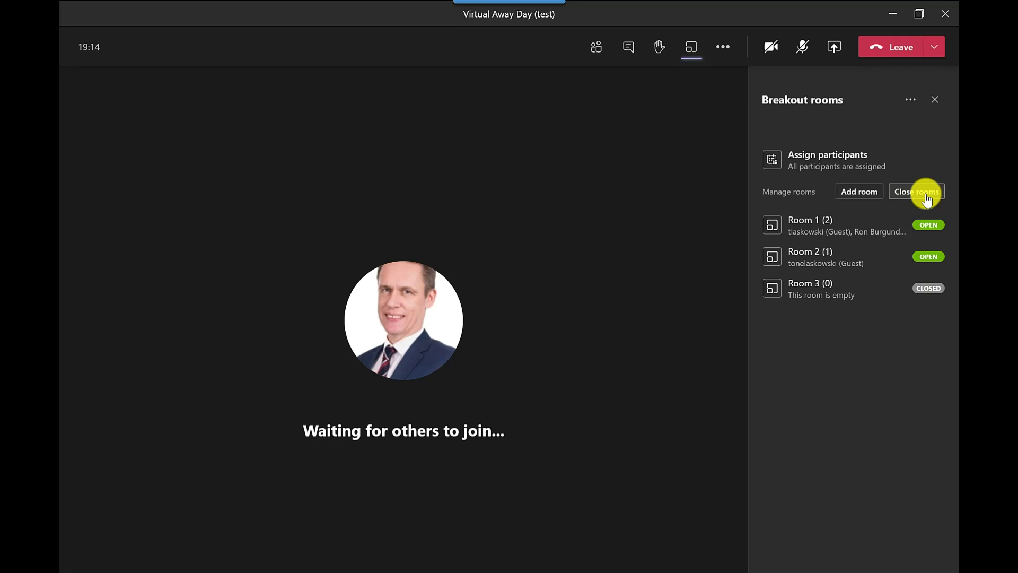
- Join Room 1 as organiser and return to the main meeting
mouse_move(905, 213)
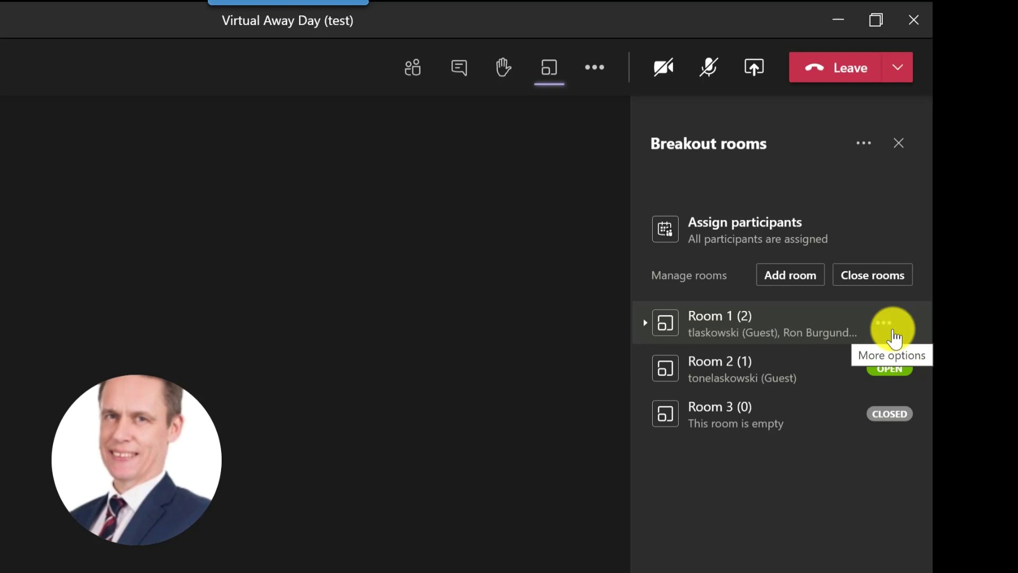
left_click(892, 333)
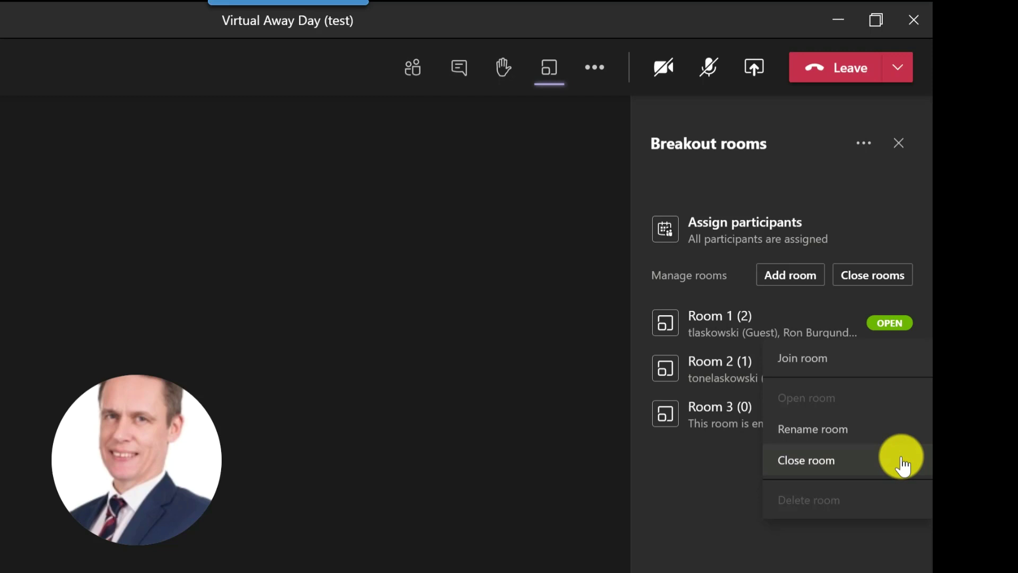
left_click(805, 358)
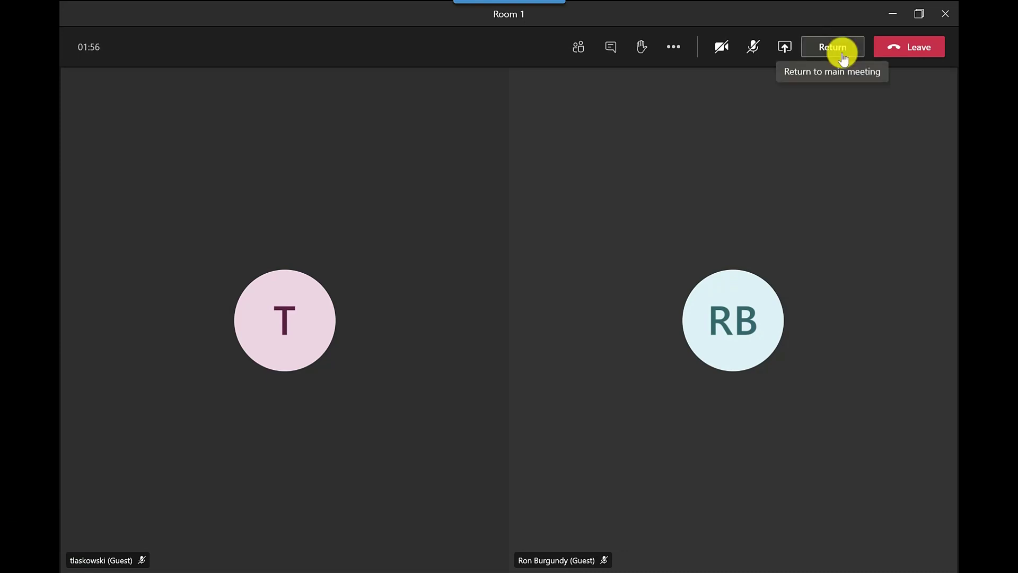
left_click(842, 53)
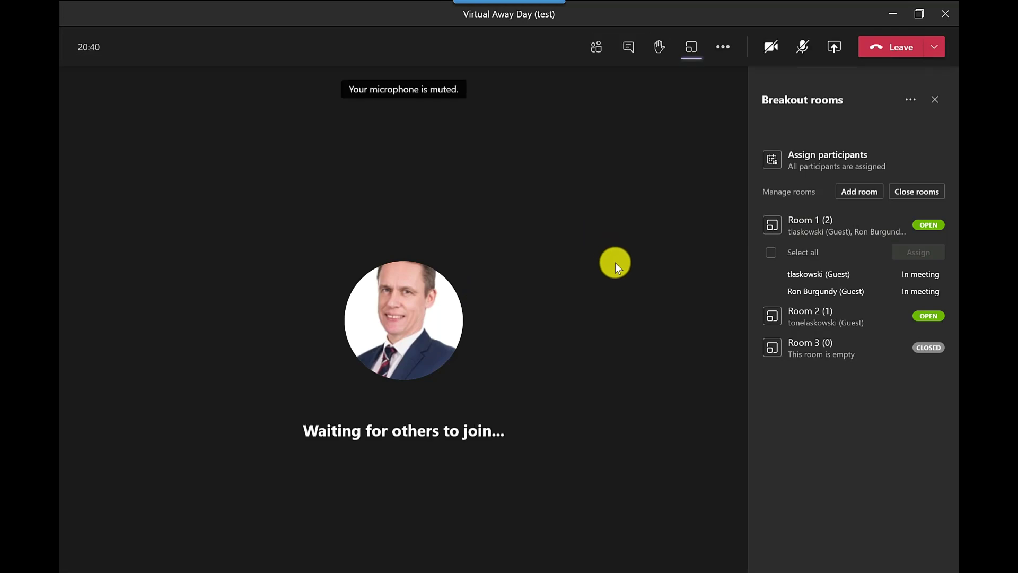
left_click(925, 317)
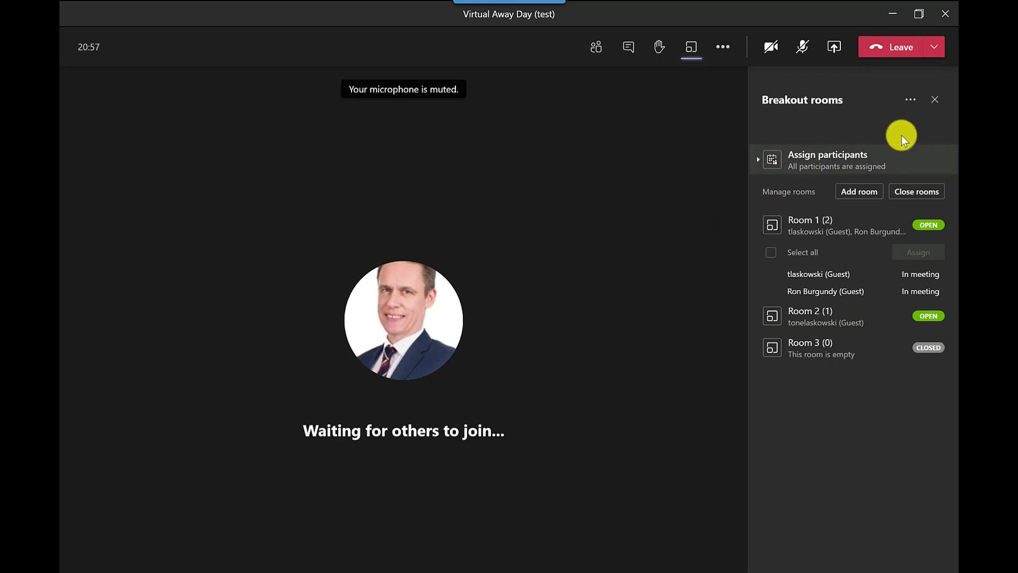
- Send the announcement "You have 5 mins to finish the exercise" to all breakout rooms
left_click(911, 103)
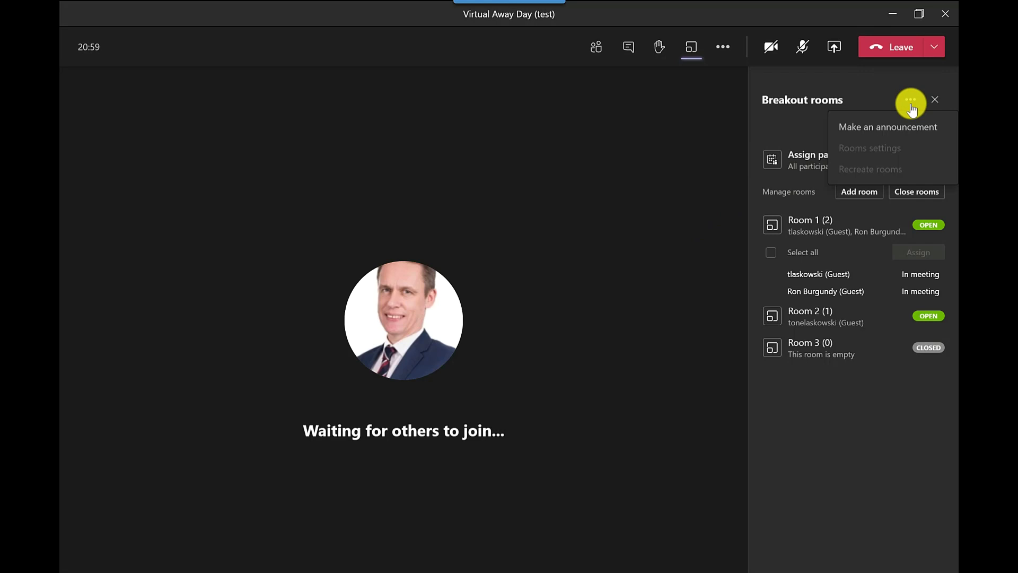
left_click(932, 130)
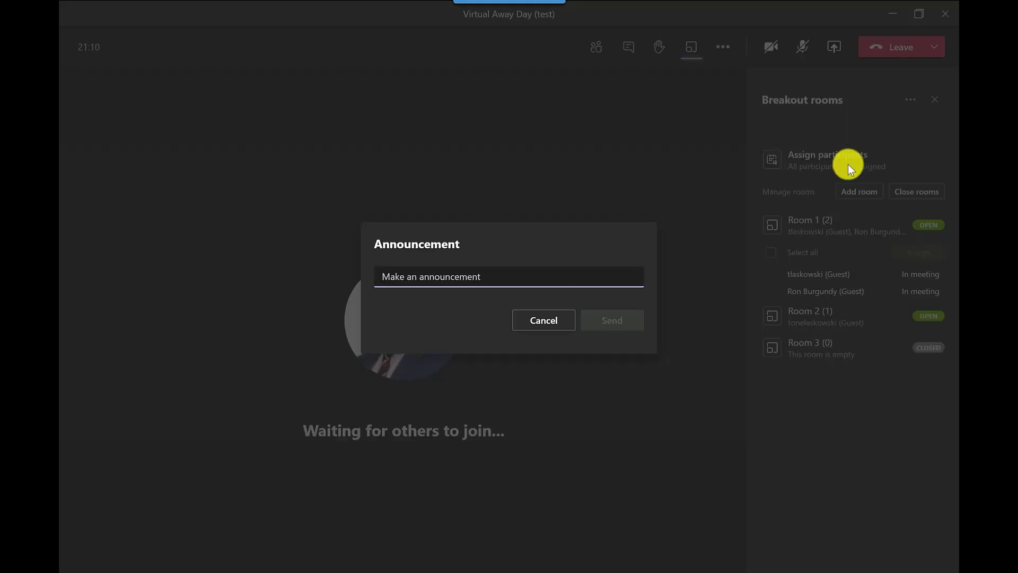
type("You have 5 mins to finish the exercise")
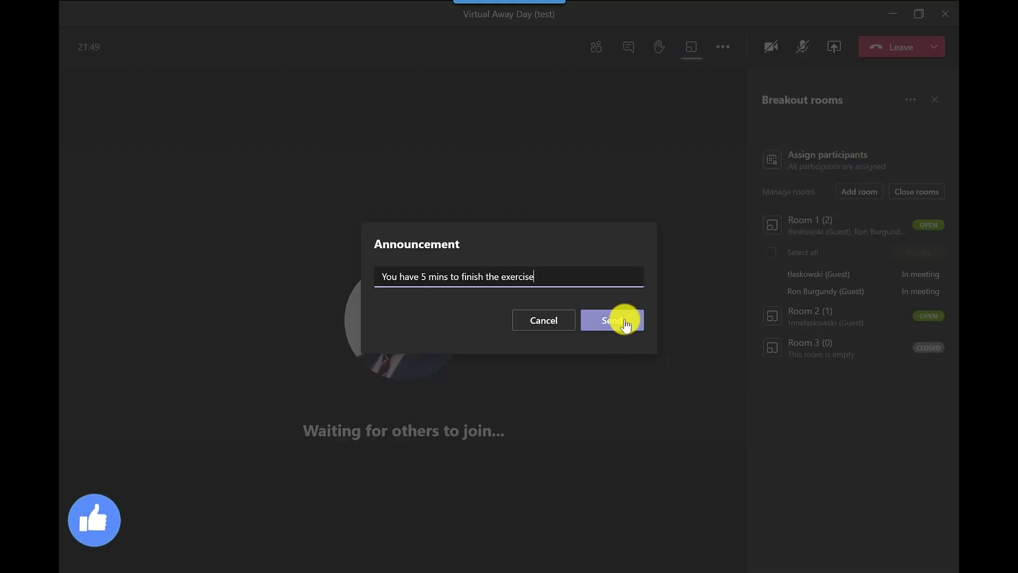
left_click(626, 325)
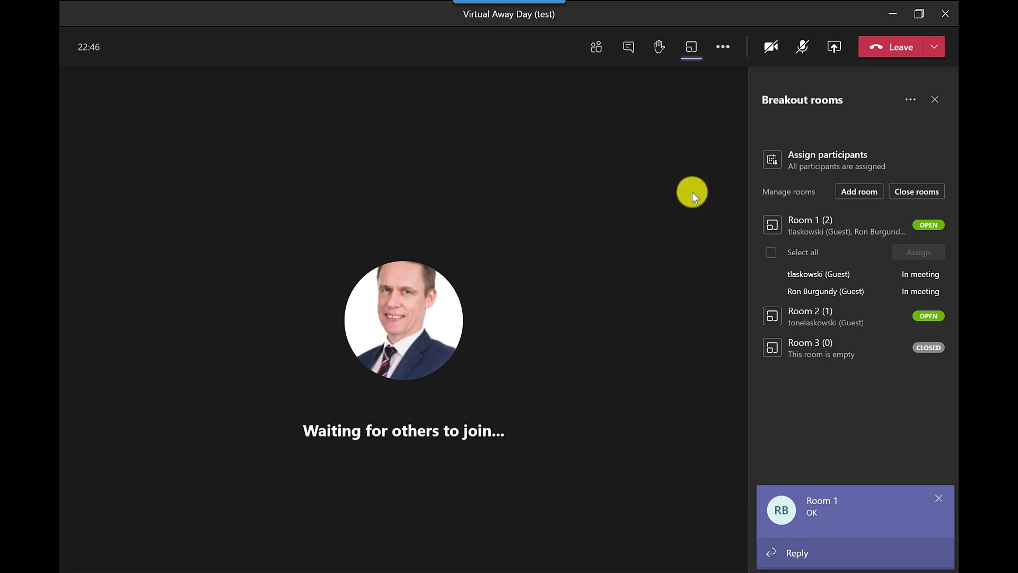
- Open the Room 1 chat in the main window to read the reply to the announcement
left_click(893, 16)
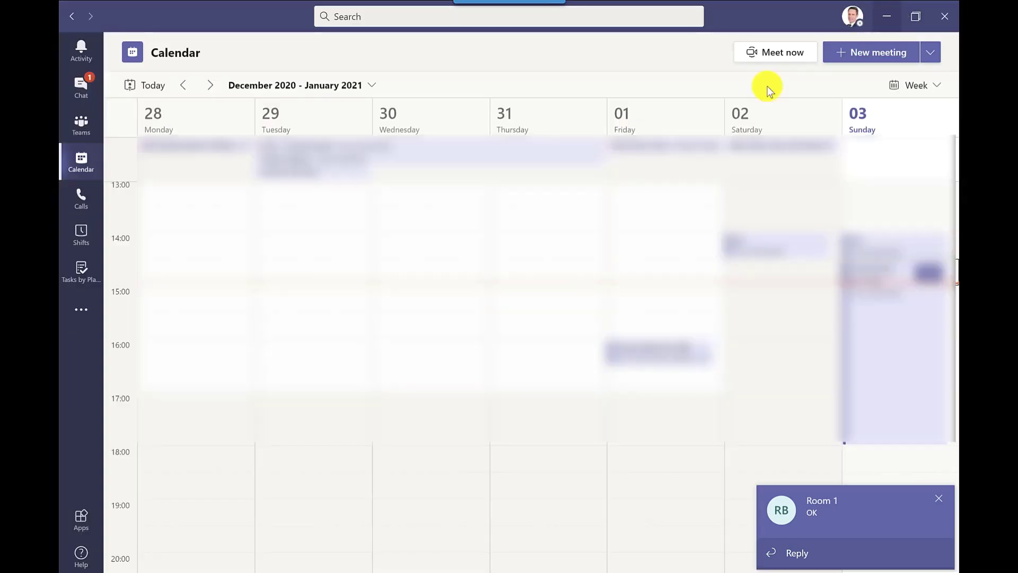
left_click(93, 88)
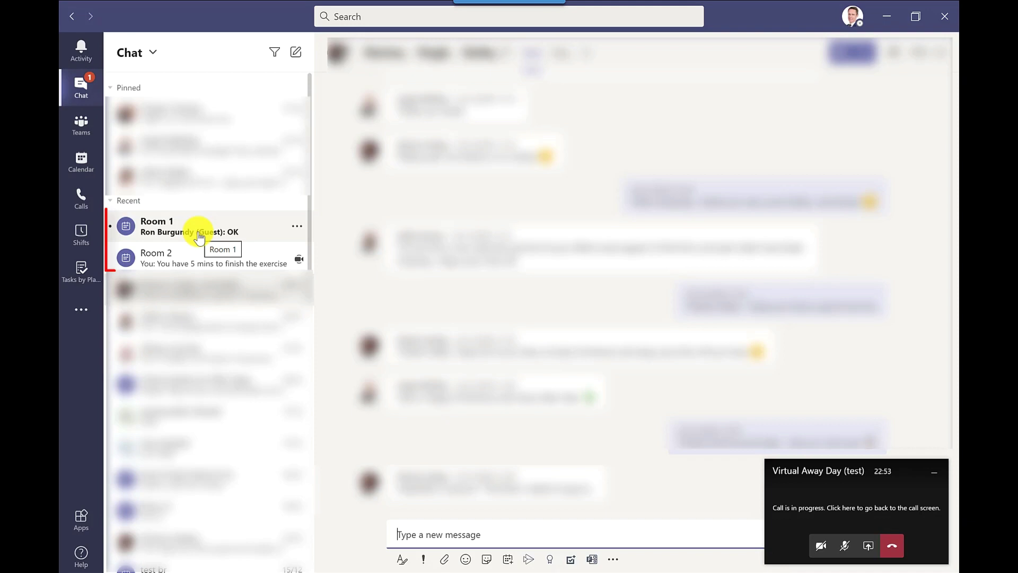
left_click(198, 237)
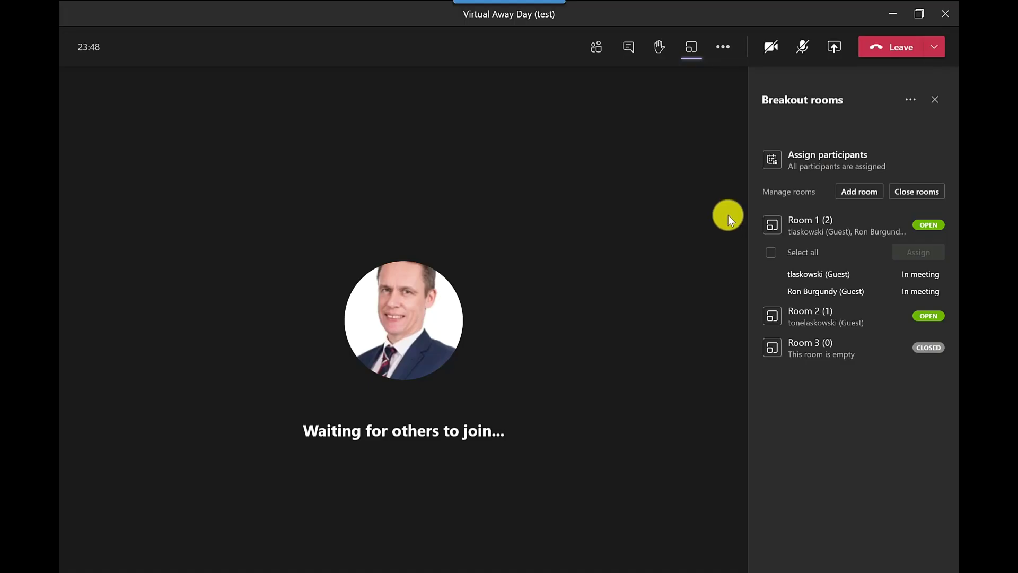
- Close all breakout rooms and show the main meeting's participant list
left_click(937, 192)
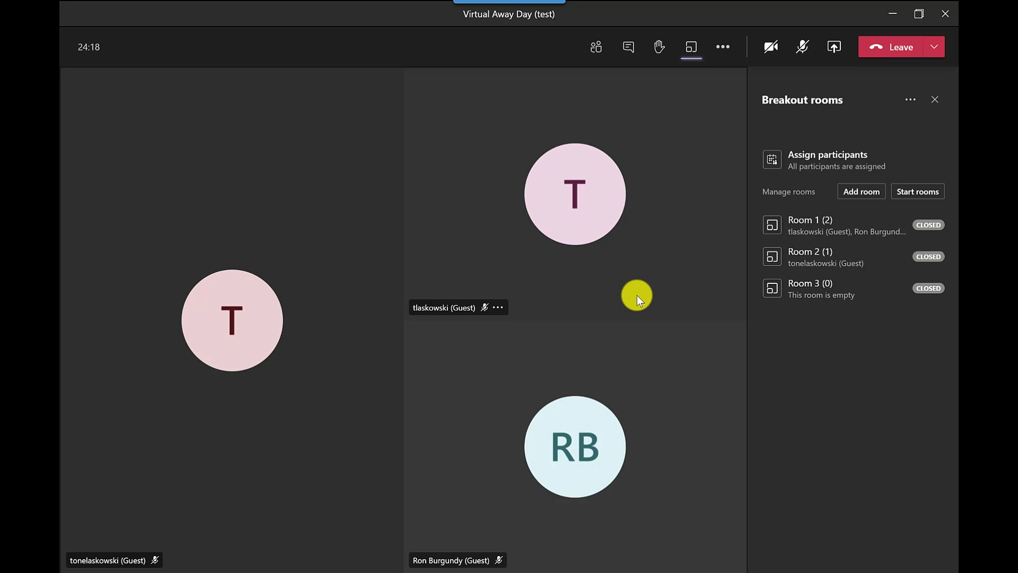
left_click(597, 53)
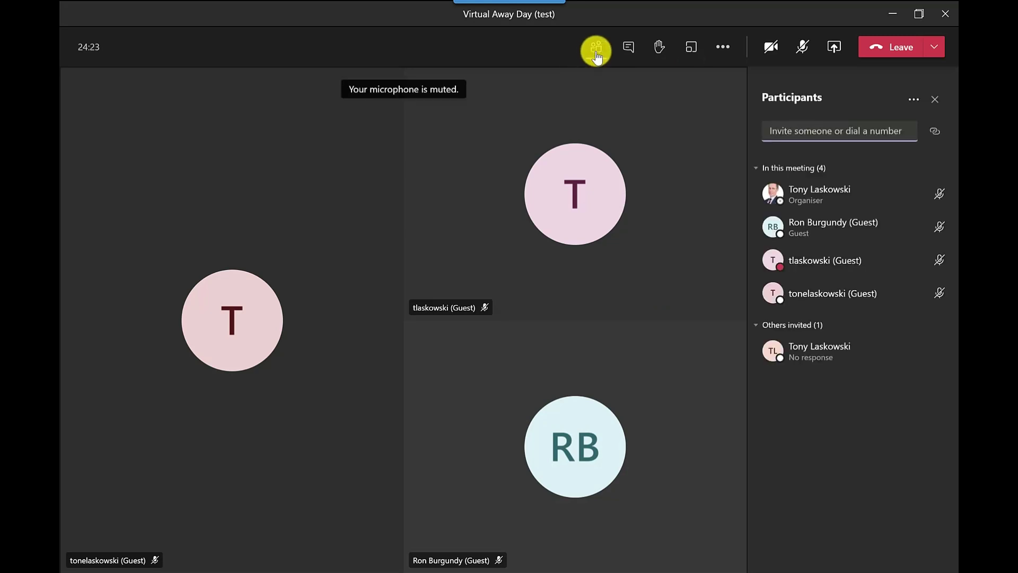
- Go back to the breakout rooms and recreate them, confirming deletion of all existing rooms
left_click(690, 53)
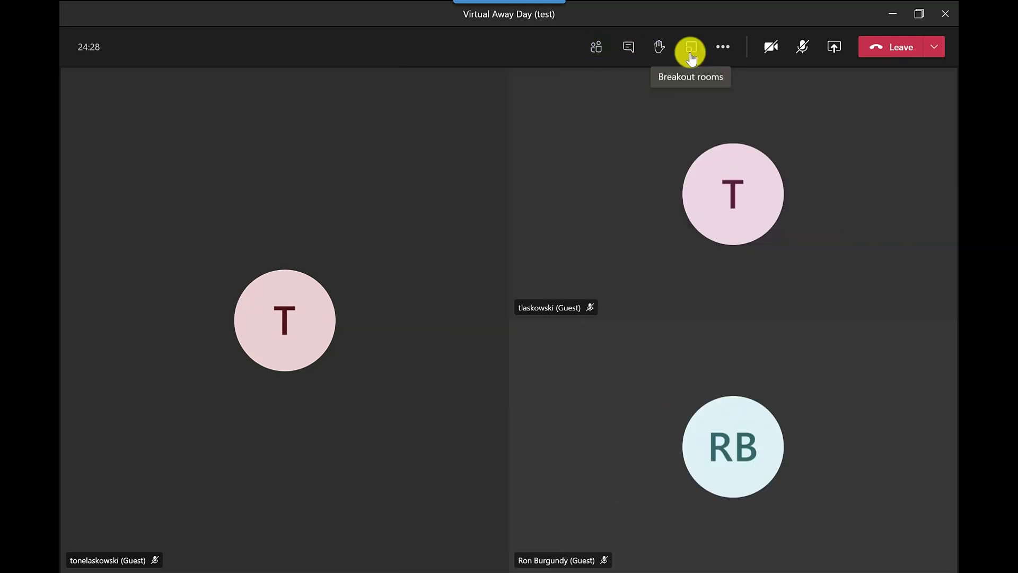
left_click(691, 56)
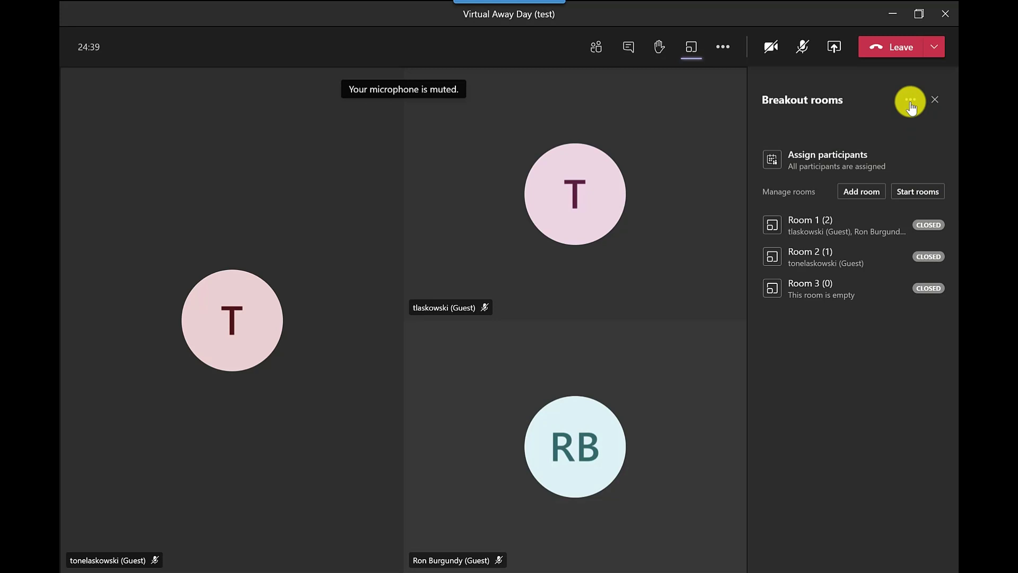
left_click(910, 100)
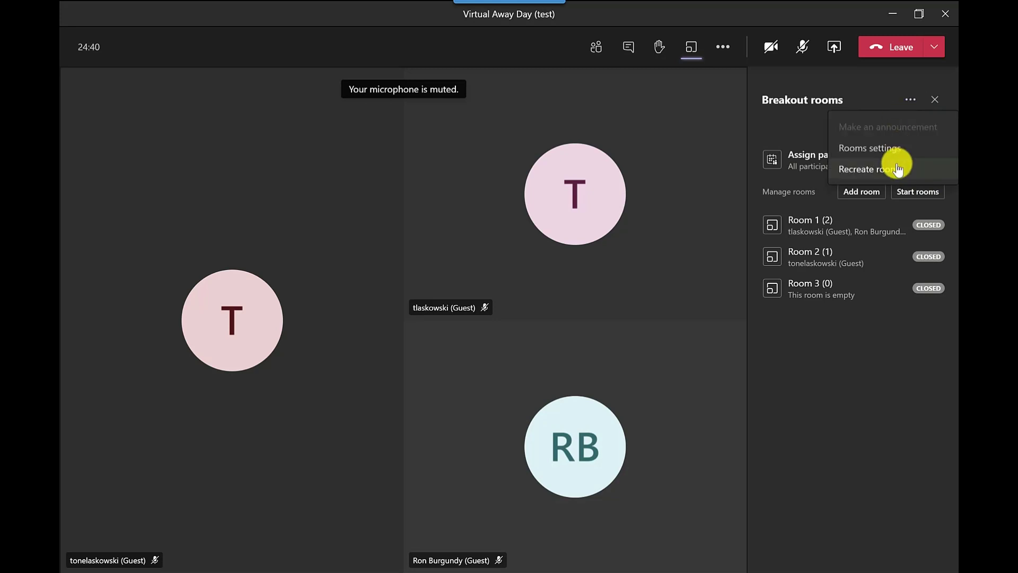
left_click(896, 168)
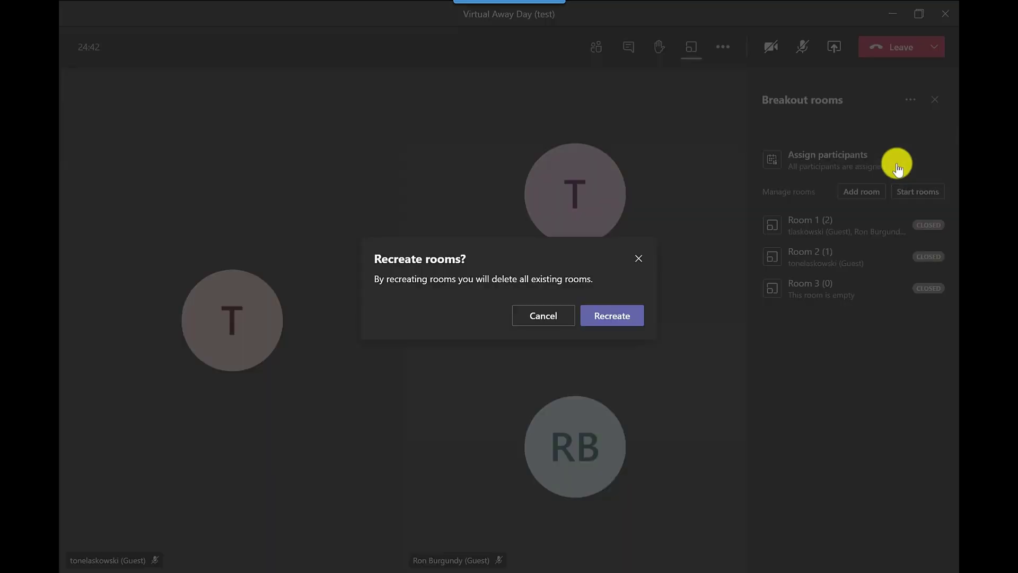
left_click(618, 318)
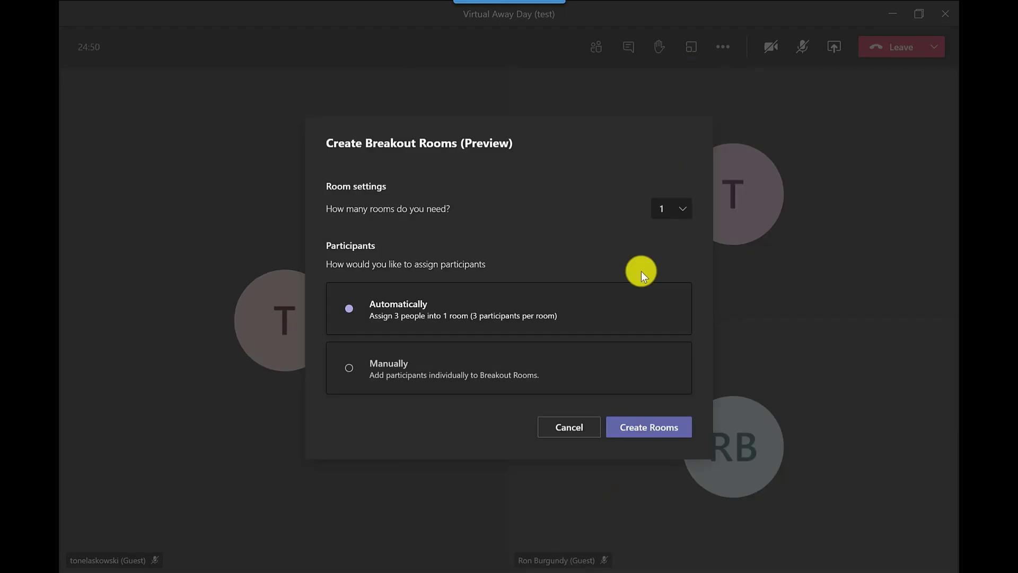